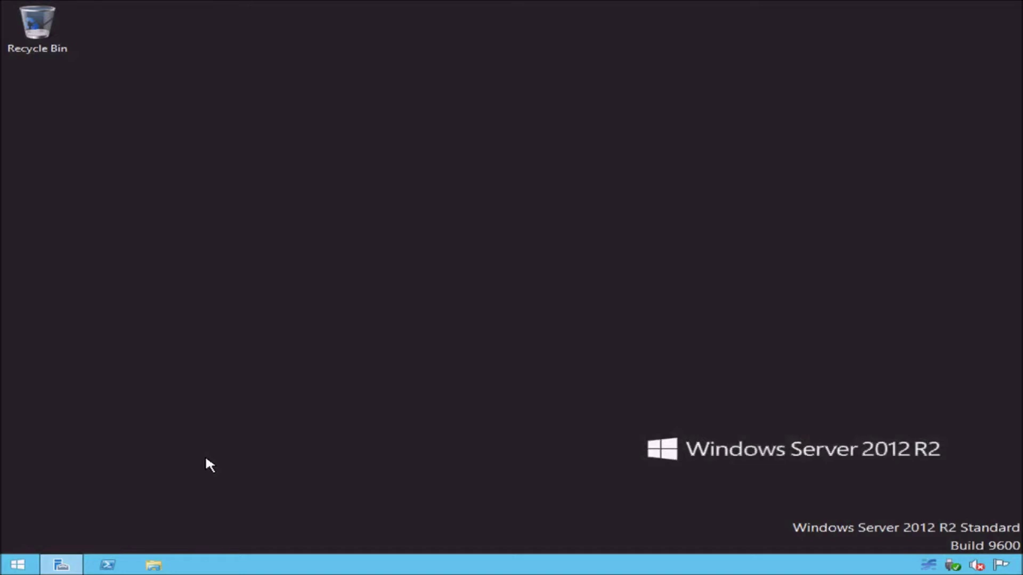
- Open the Windows Deployment Services console from Server Manager and select the WDS1 server under Servers
click(66, 565)
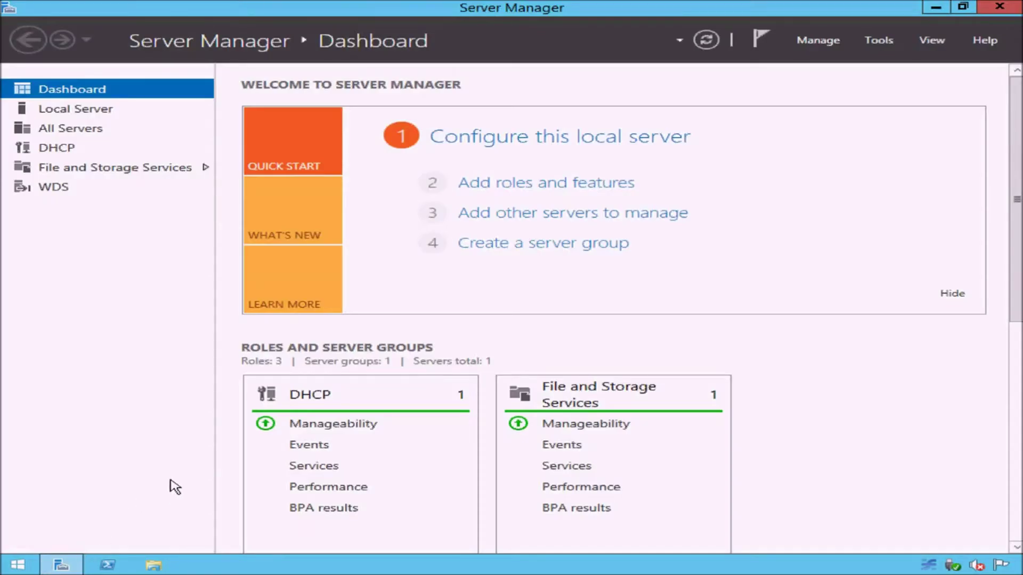
click(868, 42)
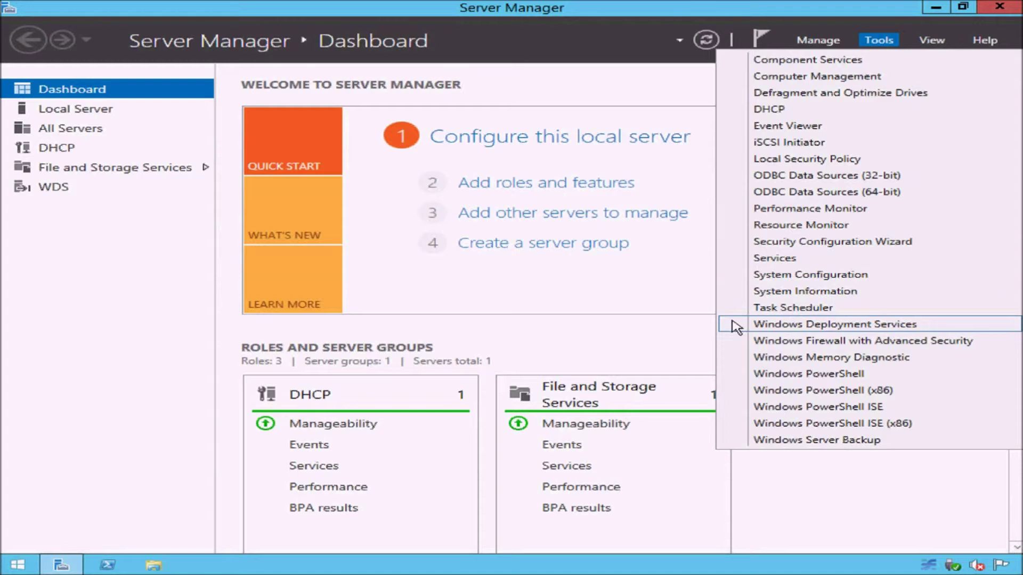
click(736, 326)
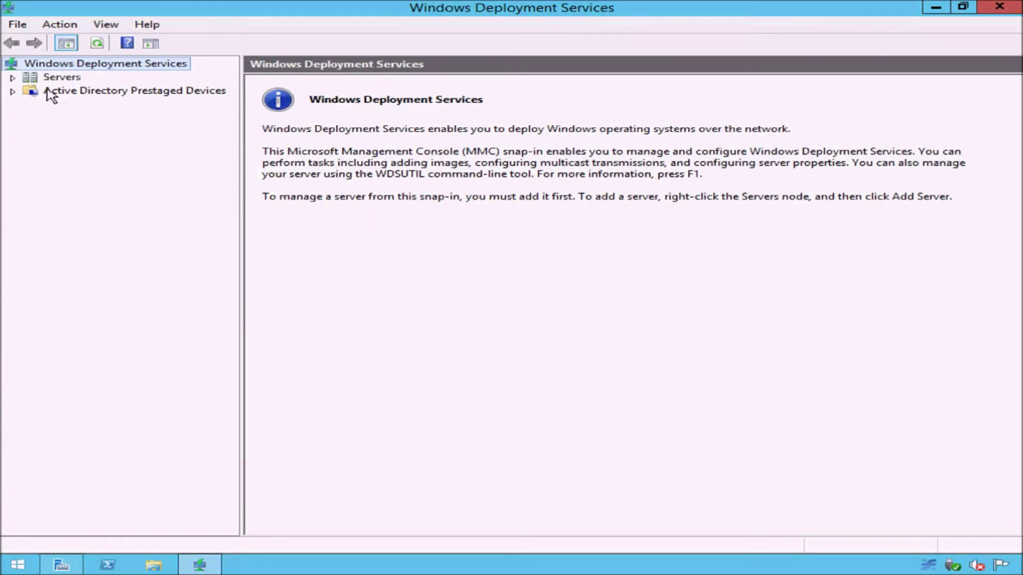
click(12, 78)
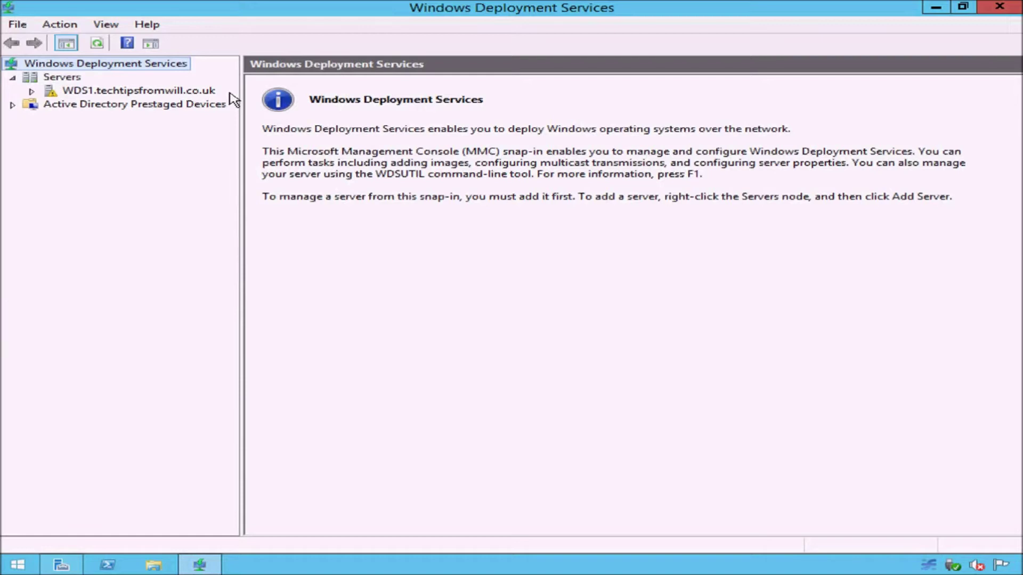
click(203, 91)
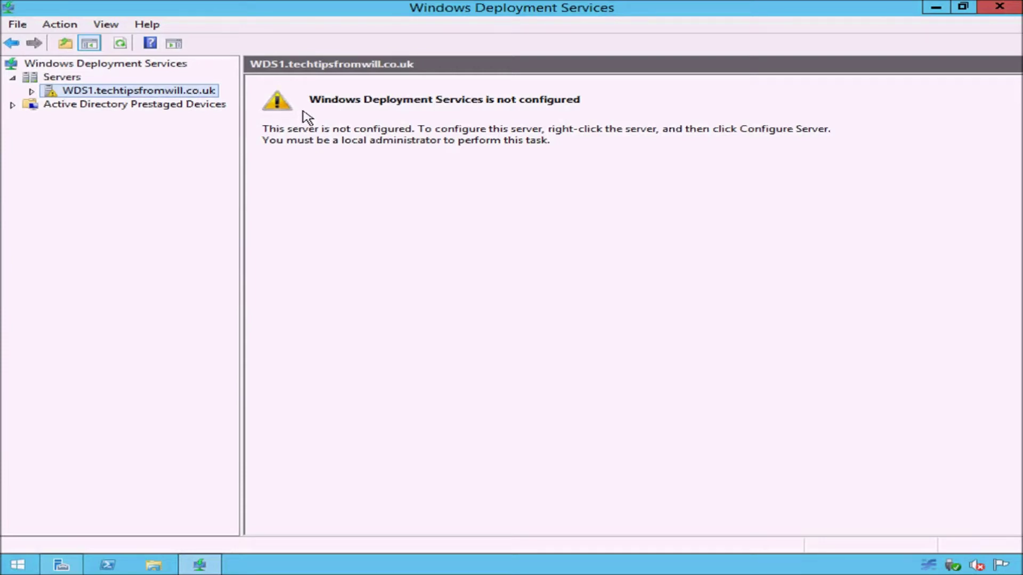
- Start the Configure Server wizard for the WDS1 server and choose the Integrated with Active Directory install option
right_click(216, 94)
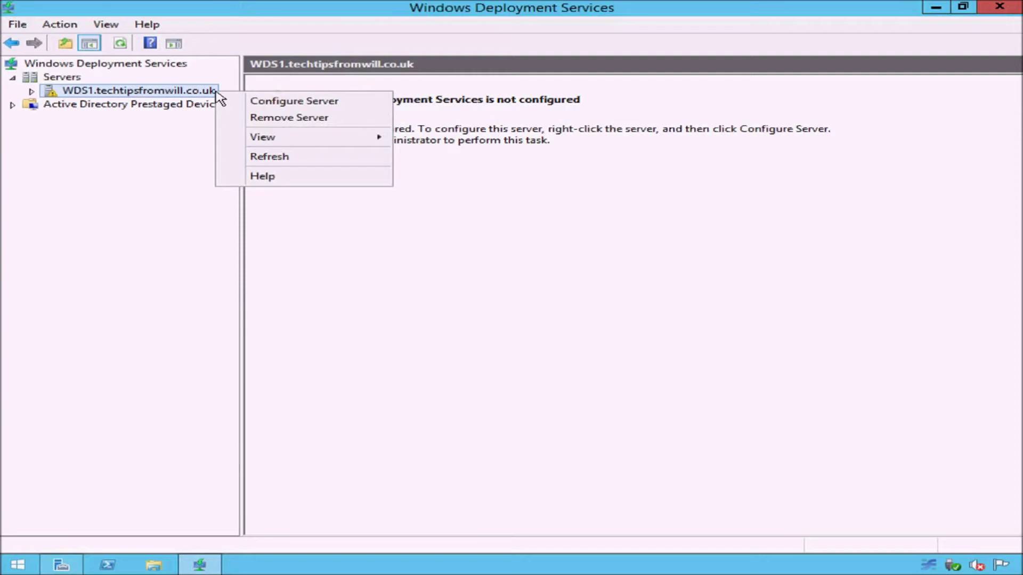
click(241, 102)
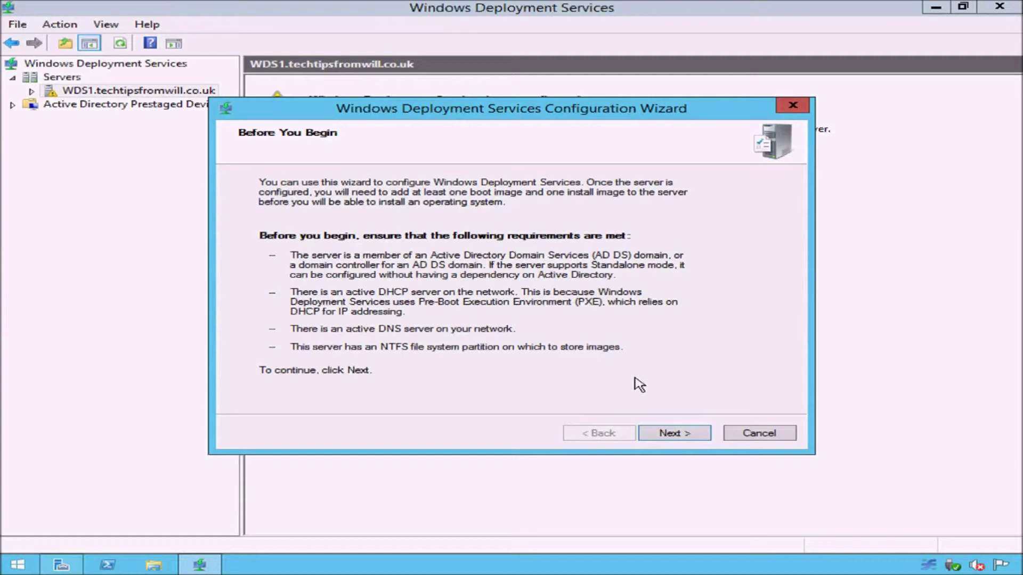
click(657, 436)
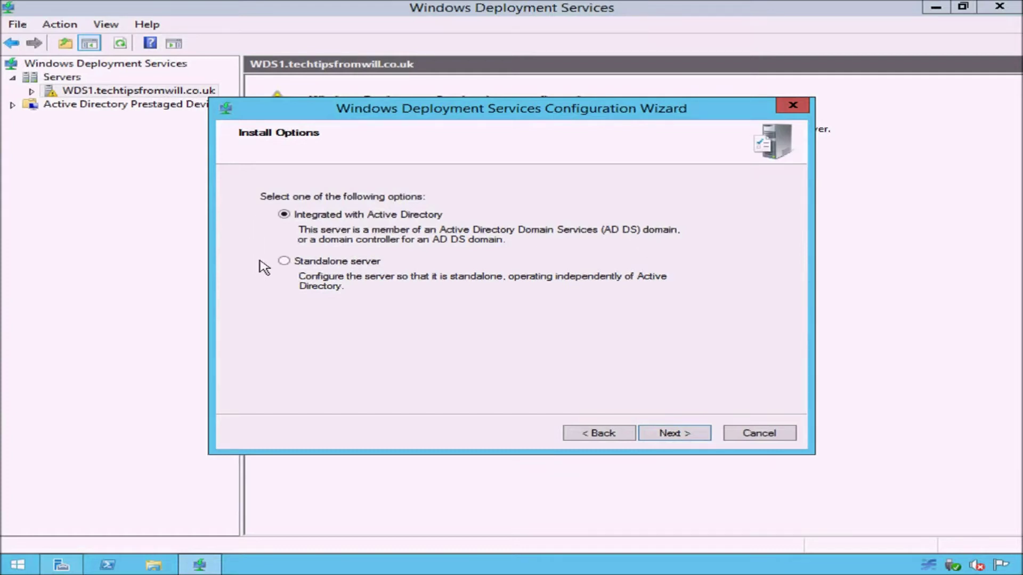
click(282, 261)
click(284, 215)
click(644, 436)
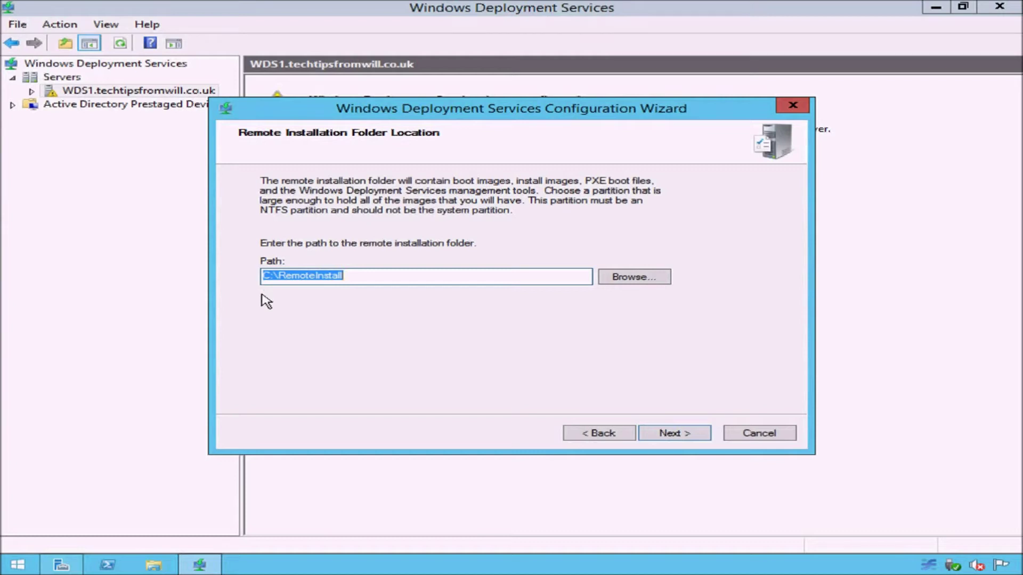
- Decline storing the remote installation folder on the system volume and check the WDS (E:) drive's properties in File Explorer
click(659, 436)
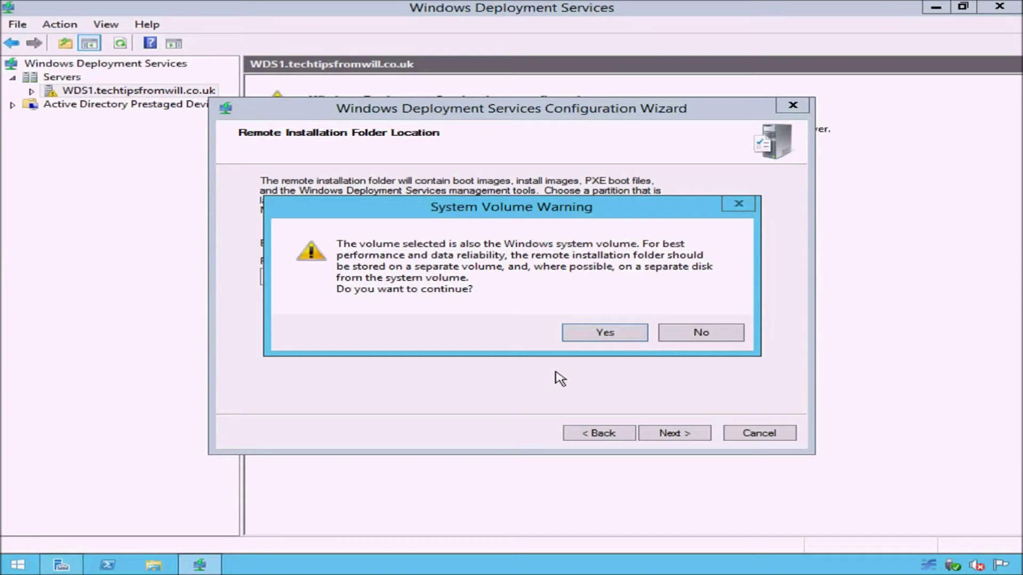
click(682, 336)
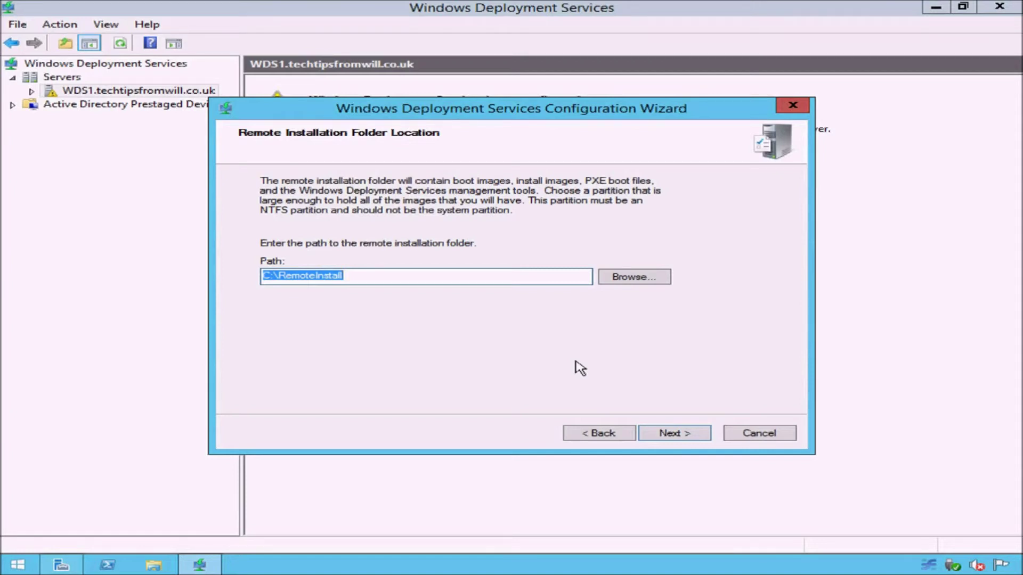
click(154, 564)
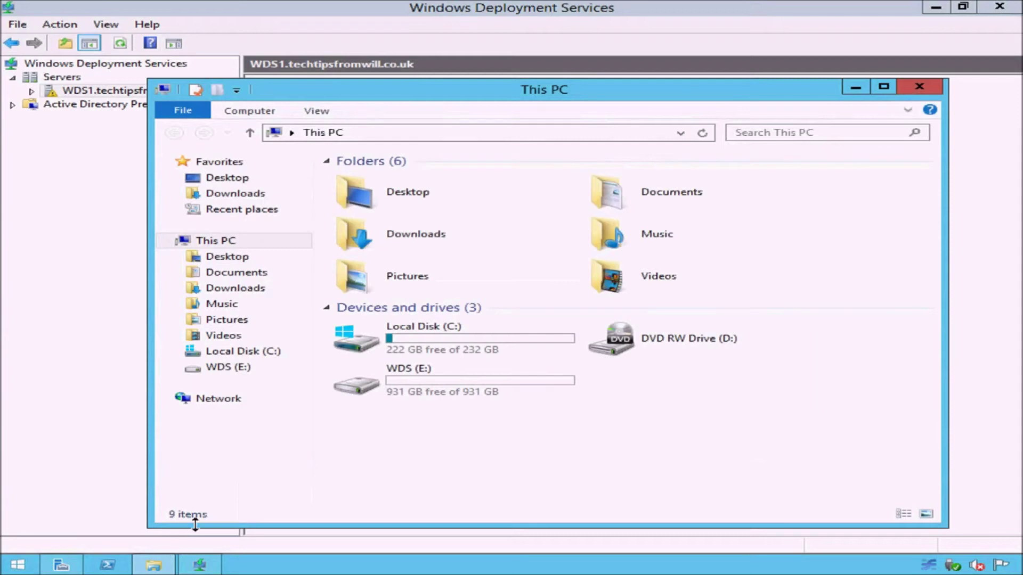
click(519, 394)
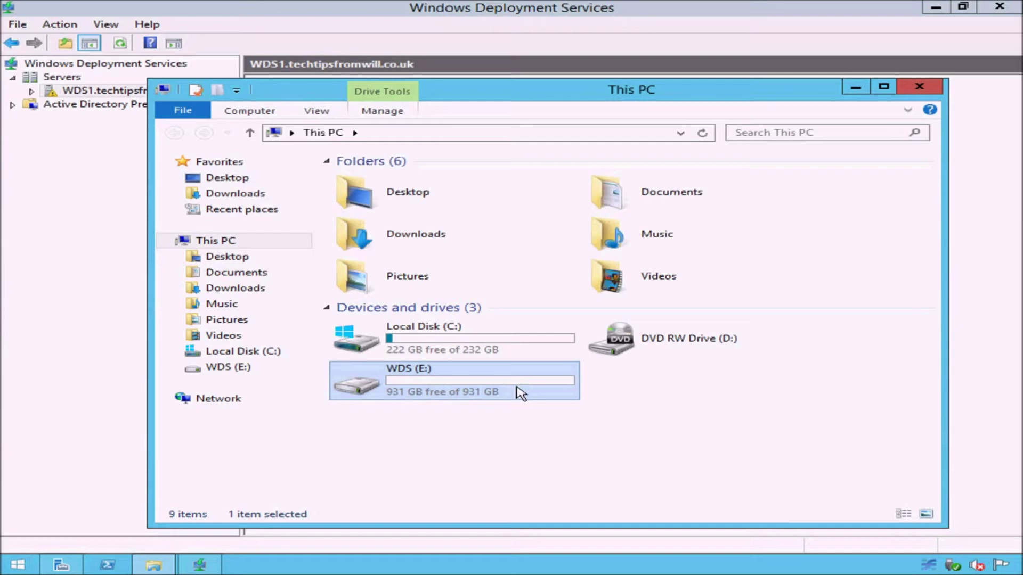
right_click(519, 393)
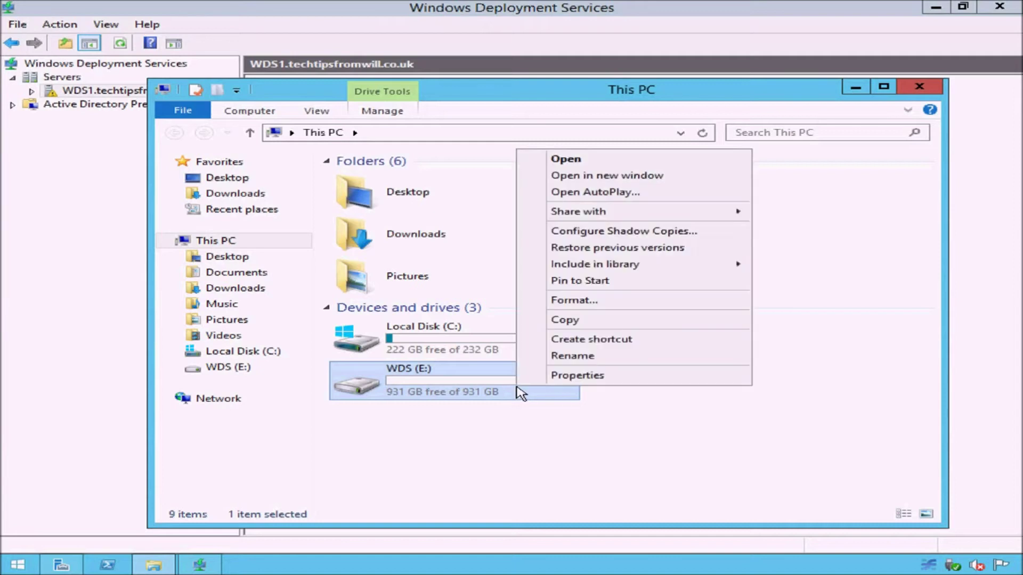
click(545, 377)
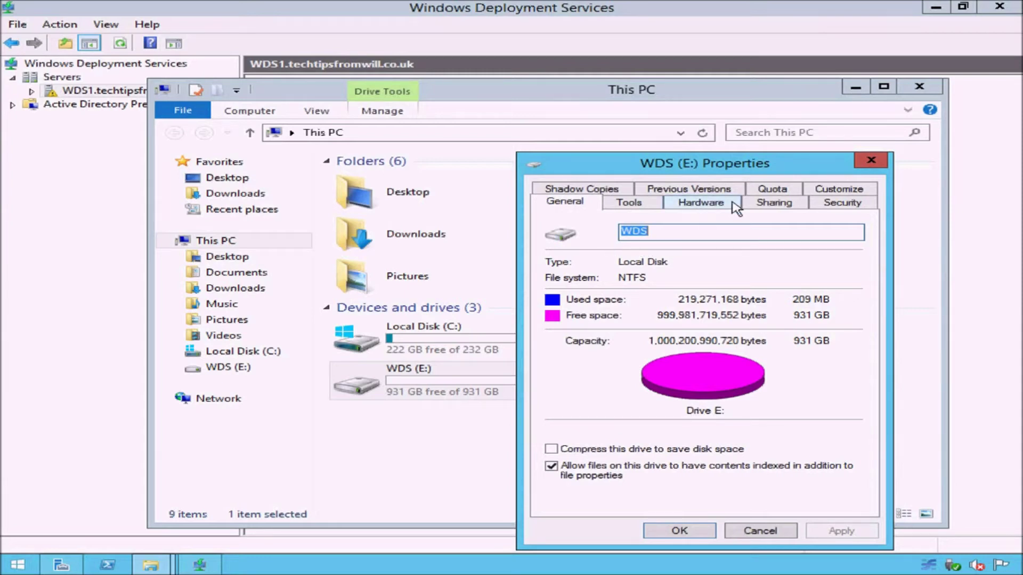
click(870, 160)
click(929, 91)
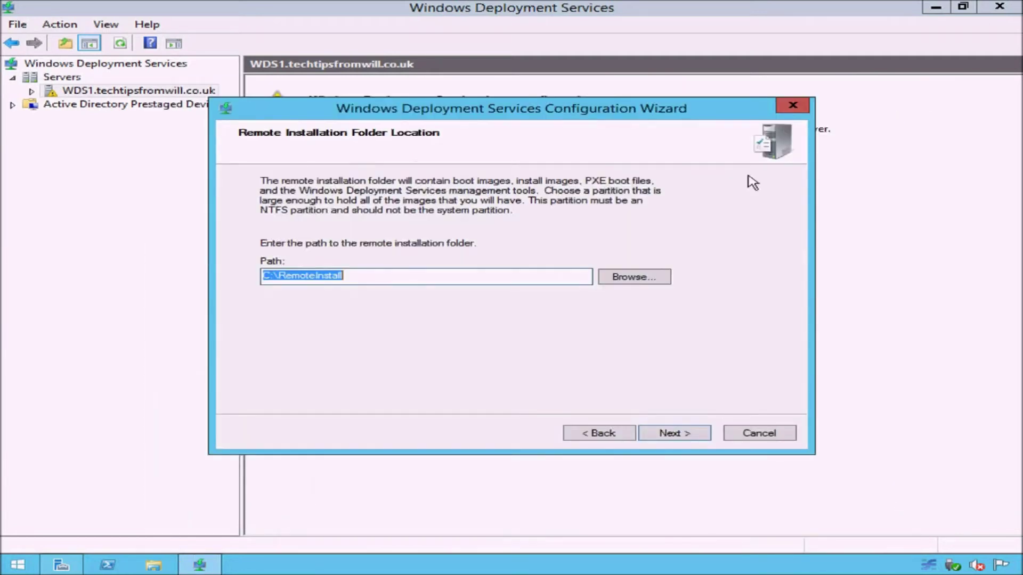
- Set the remote installation folder path to E:\RemoteInstall and accept both preselected Proxy DHCP Server options
click(272, 276)
key(BackSpace)
text(E)
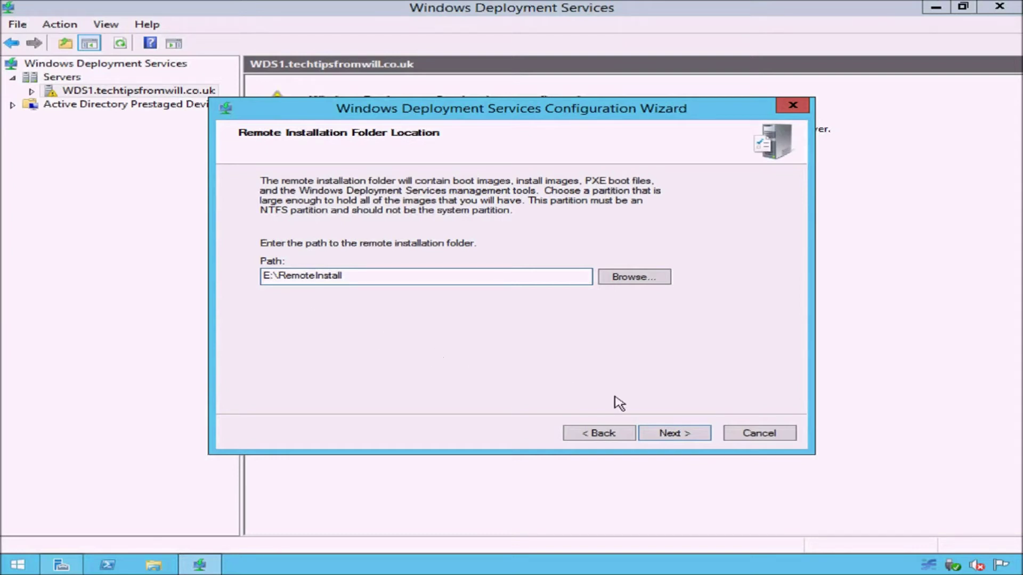
click(696, 437)
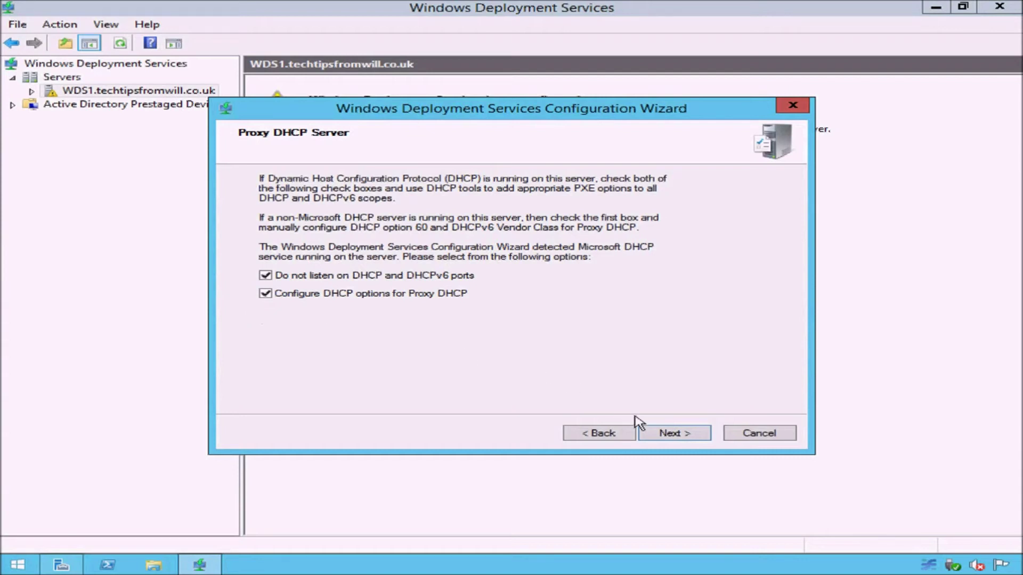
click(652, 434)
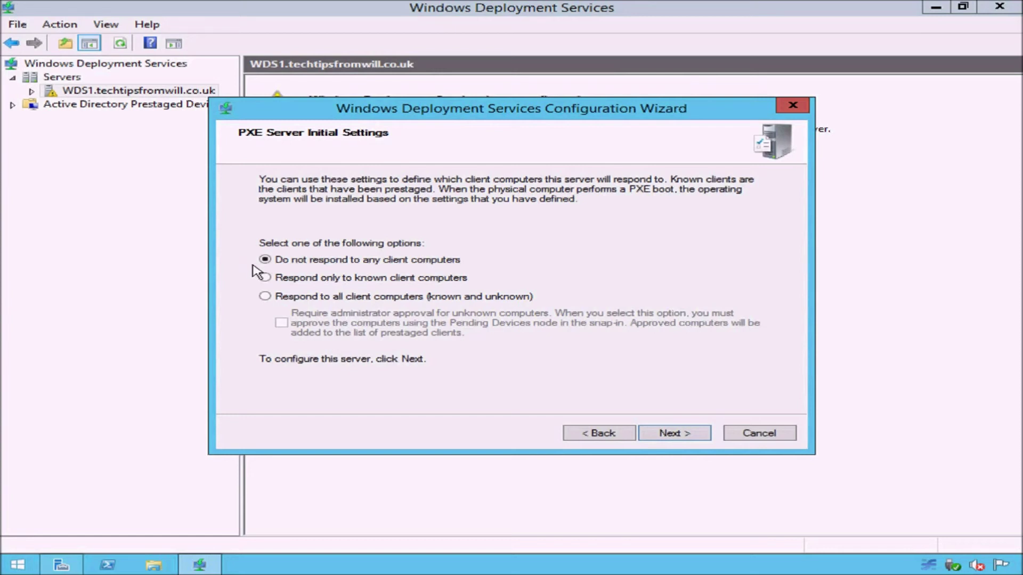
- Set the PXE server response to "Do not respond to any client computers" and complete the configuration wizard
click(265, 278)
click(265, 297)
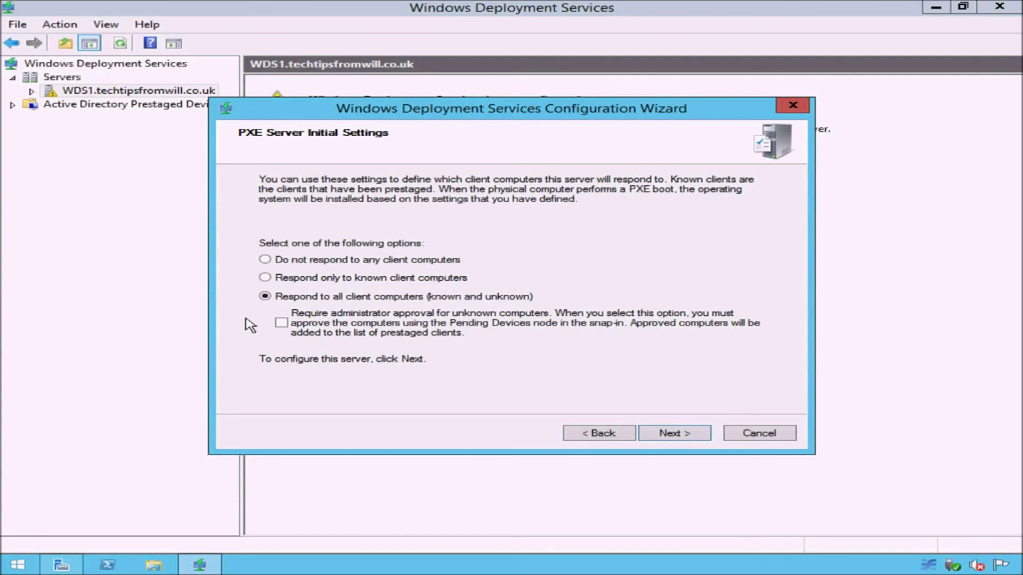
click(264, 259)
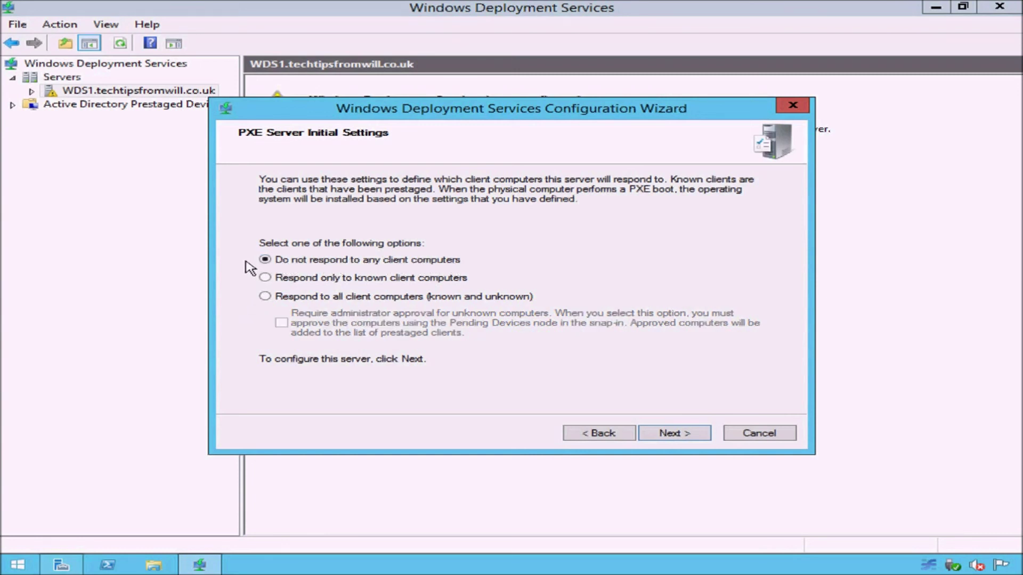
click(654, 440)
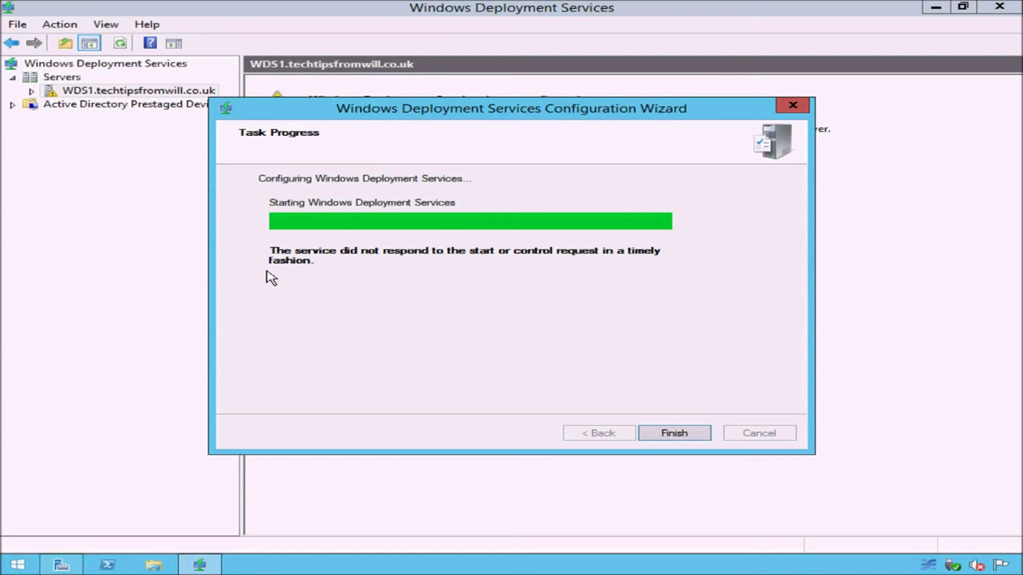
click(643, 434)
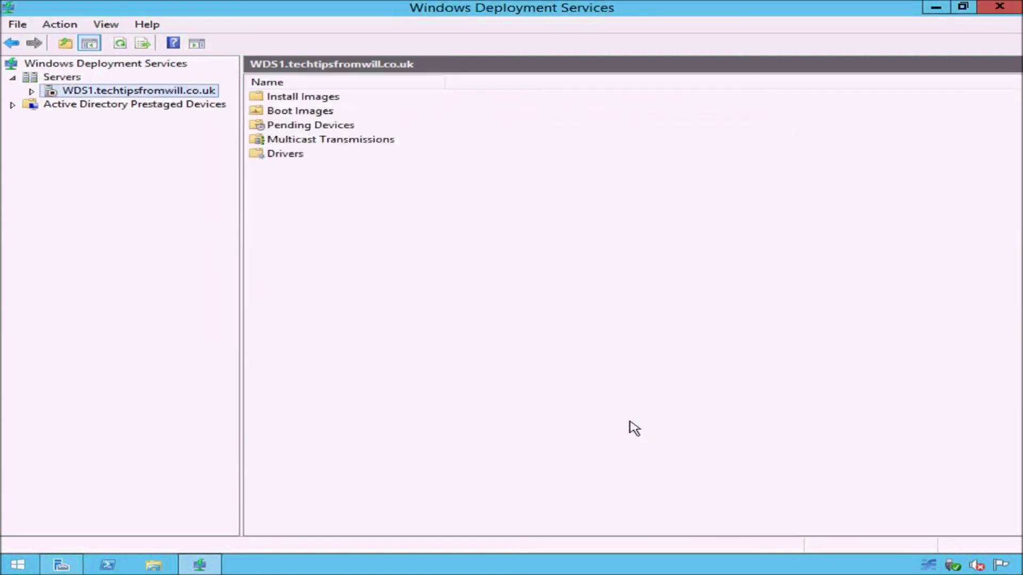
- Start the Windows Deployment Services service on the WDS1 server and dismiss the confirmation
right_click(171, 97)
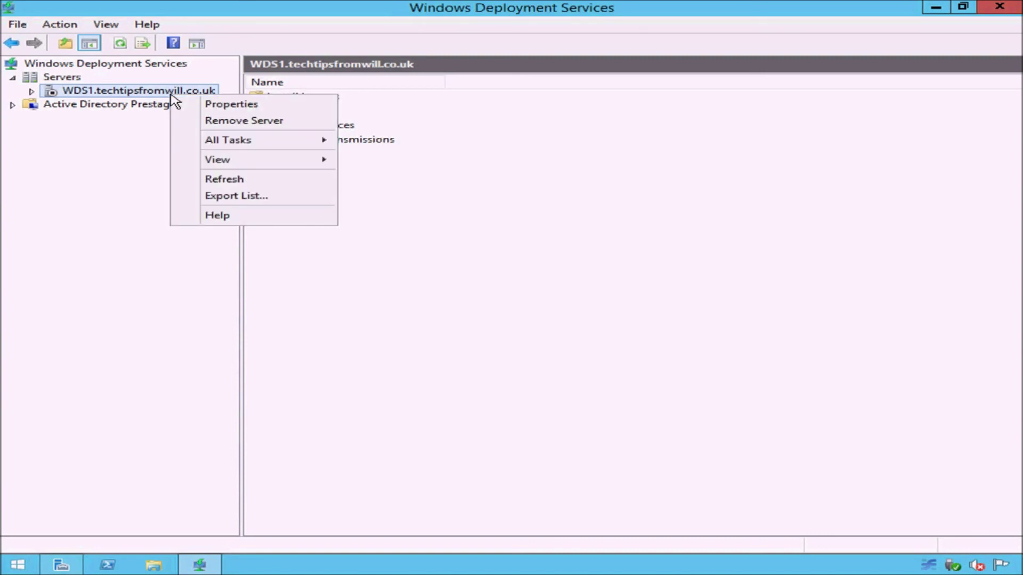
mouse_move(192, 146)
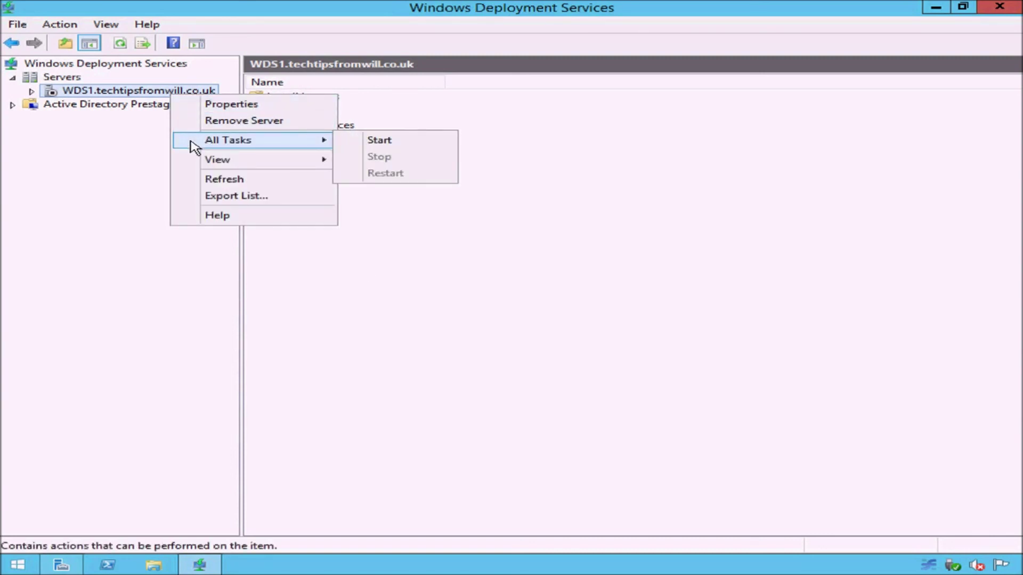
click(364, 153)
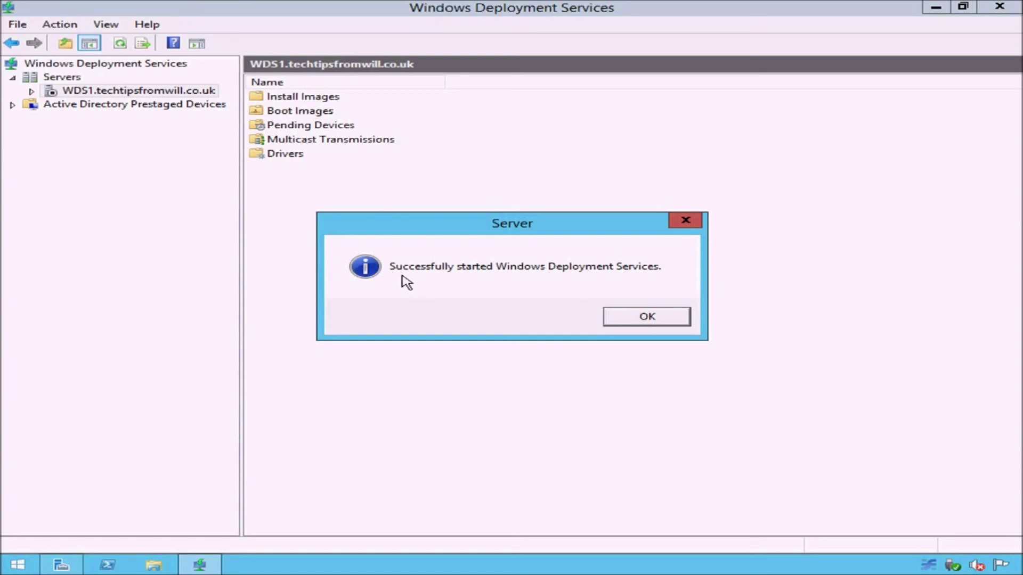
click(621, 322)
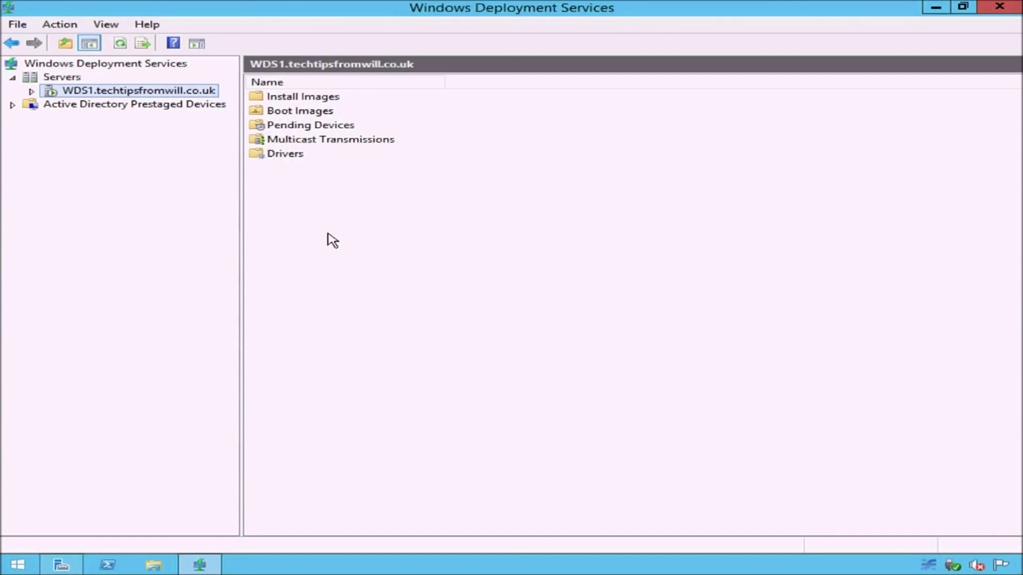